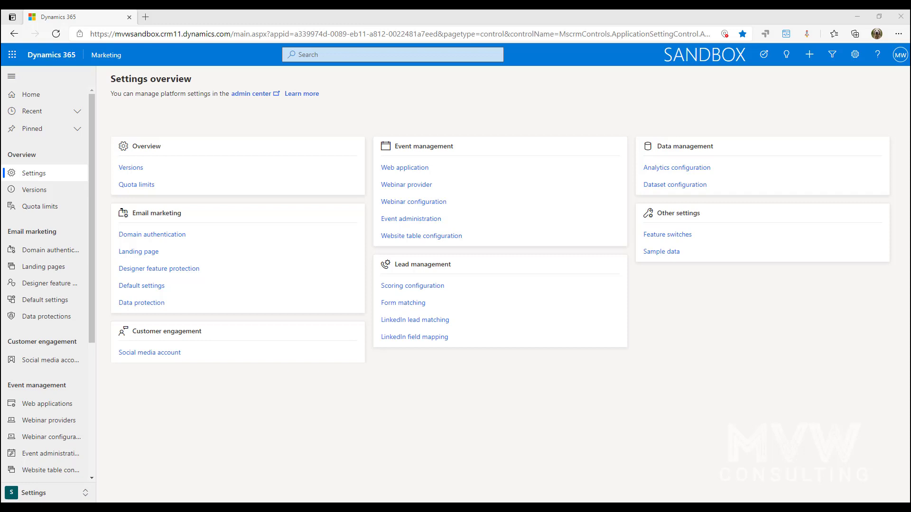
# Step: On the Feature switches page, turn Segmentation Natural Language Queries off and back on
pyautogui.click(660, 236)
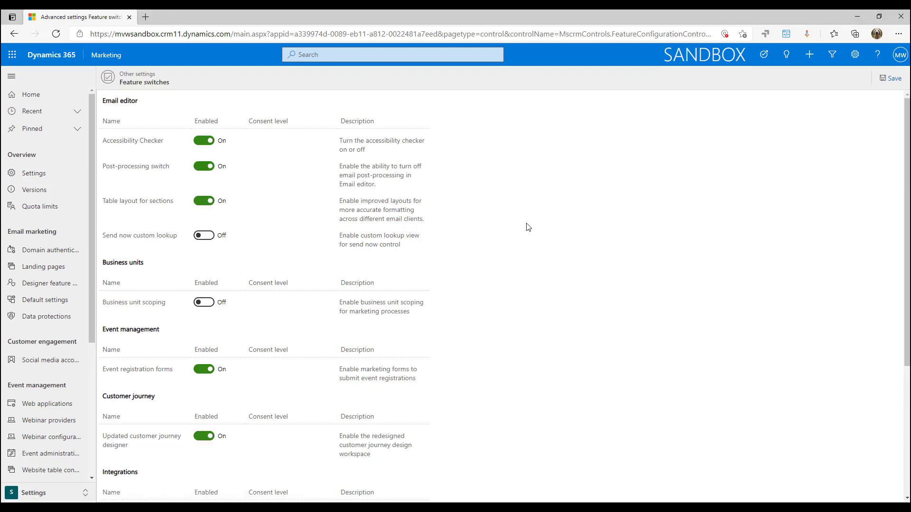
pyautogui.scroll(-4, 528, 227)
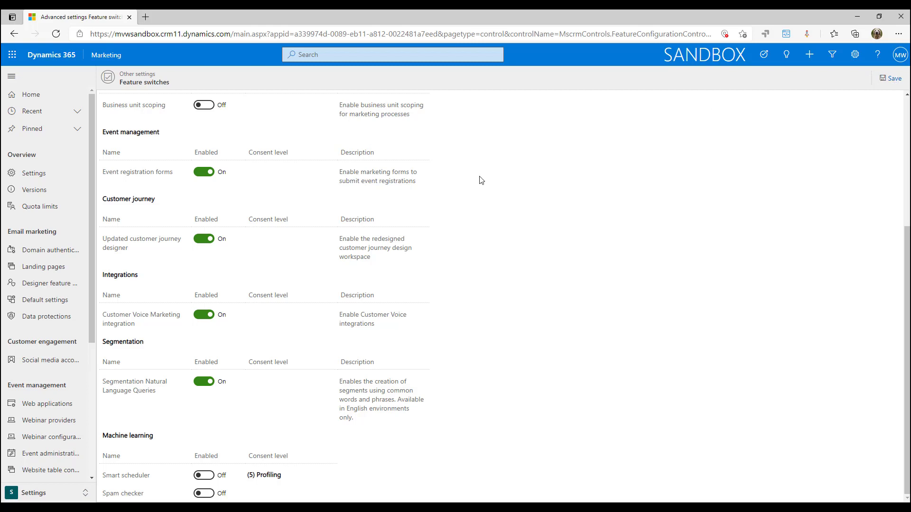
pyautogui.click(203, 382)
pyautogui.click(207, 385)
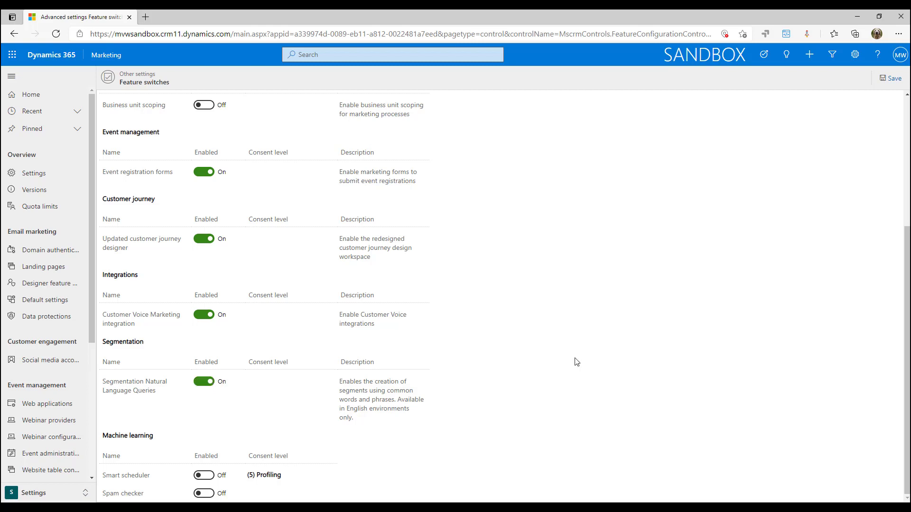
# Step: Switch to the Marketing area and start a new dynamic segment from Segments
pyautogui.click(42, 496)
pyautogui.click(41, 426)
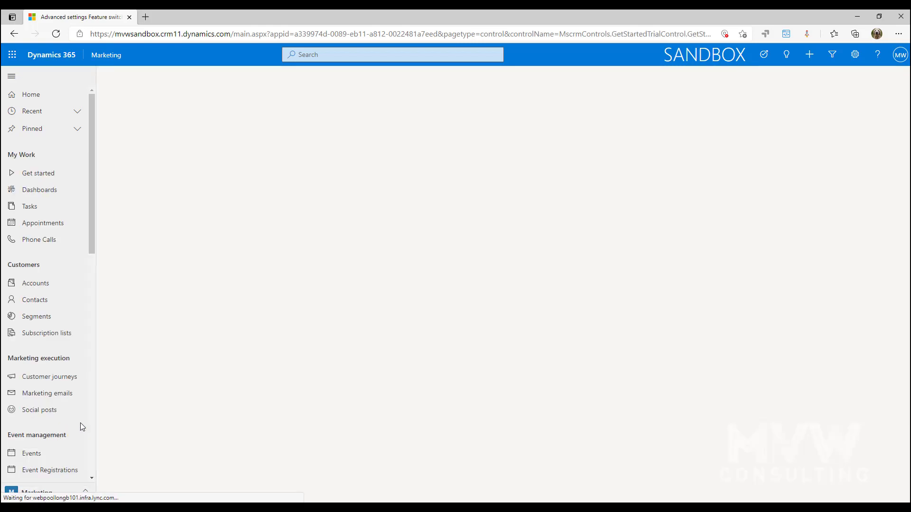
pyautogui.scroll(-3, 90, 312)
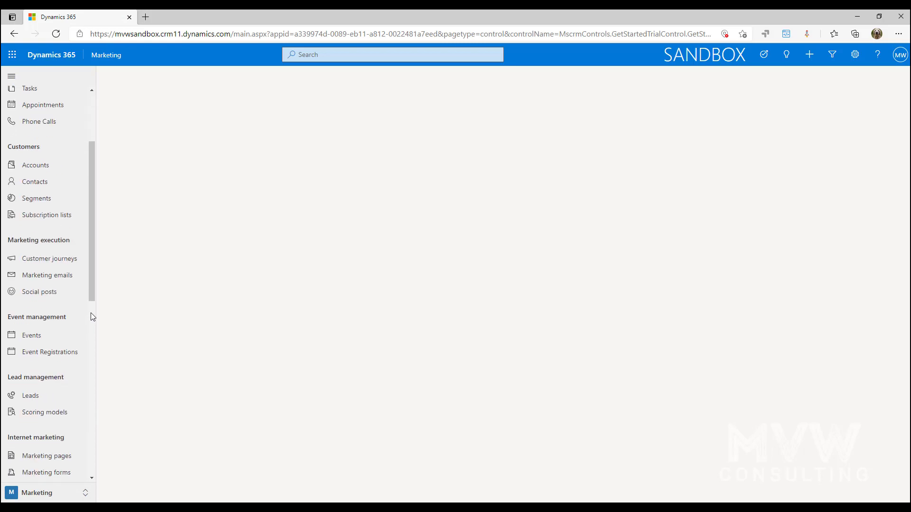
pyautogui.click(36, 201)
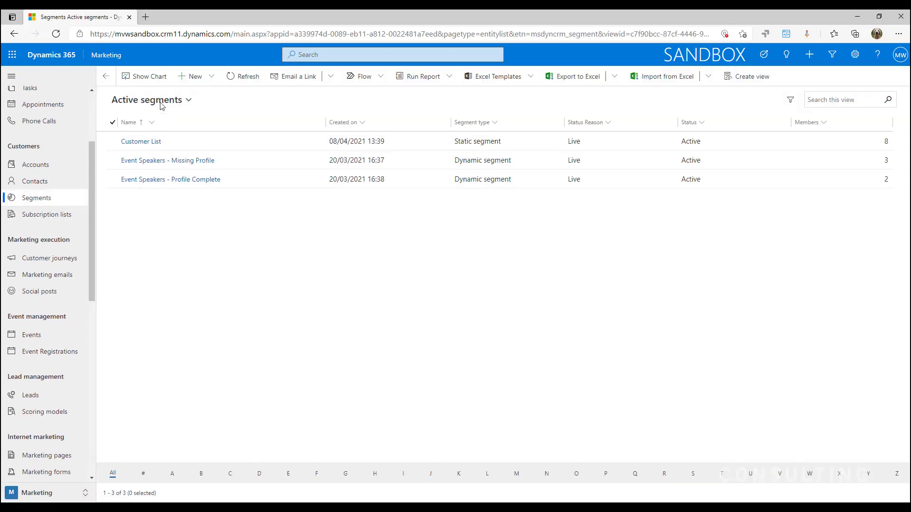
pyautogui.click(193, 76)
pyautogui.click(246, 105)
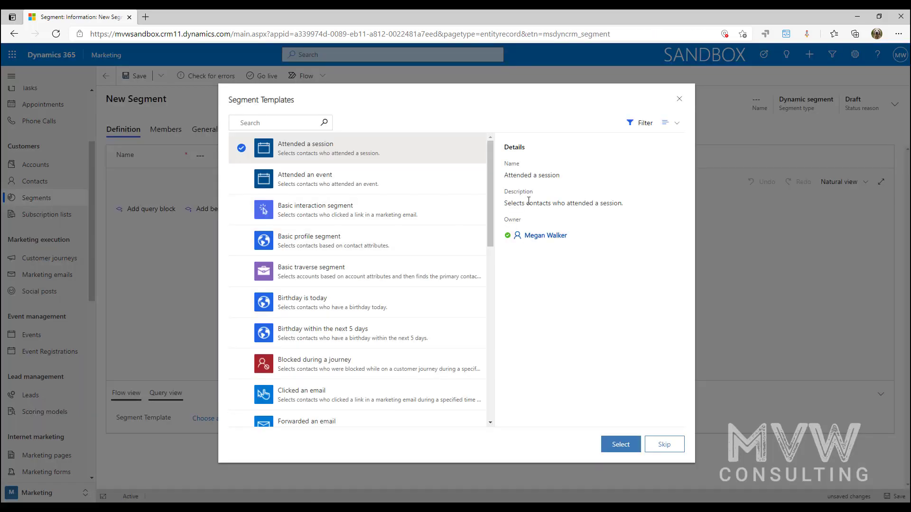
# Step: Skip the template and name the segment 'Contacts in London'
pyautogui.scroll(-10, 407, 195)
pyautogui.scroll(10, 406, 195)
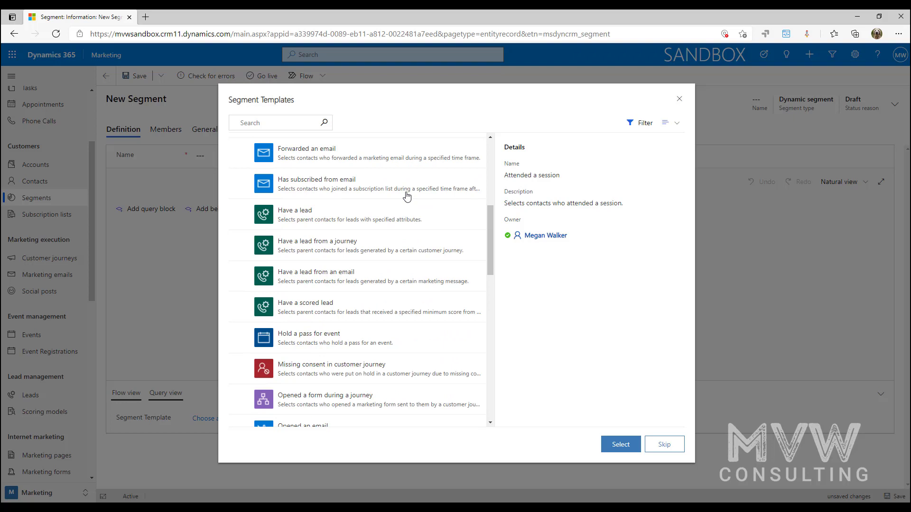
pyautogui.click(676, 450)
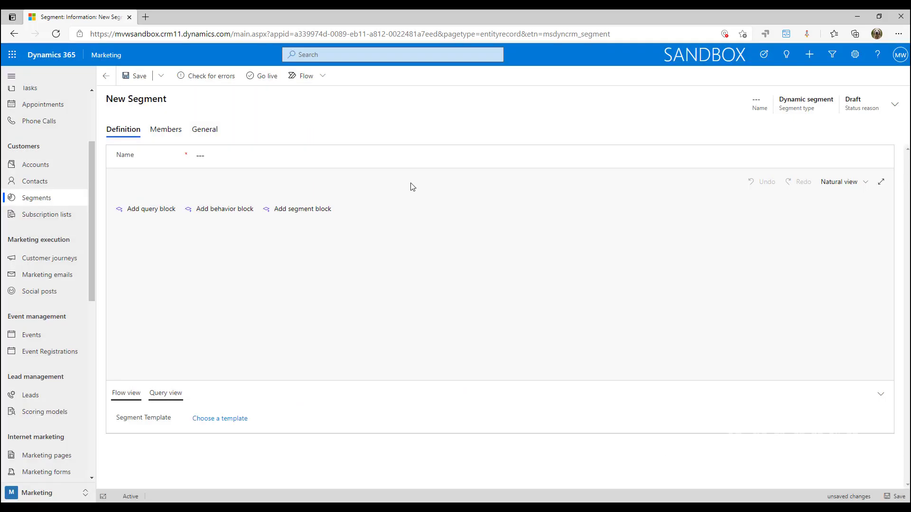
pyautogui.click(220, 160)
pyautogui.write('Cont')
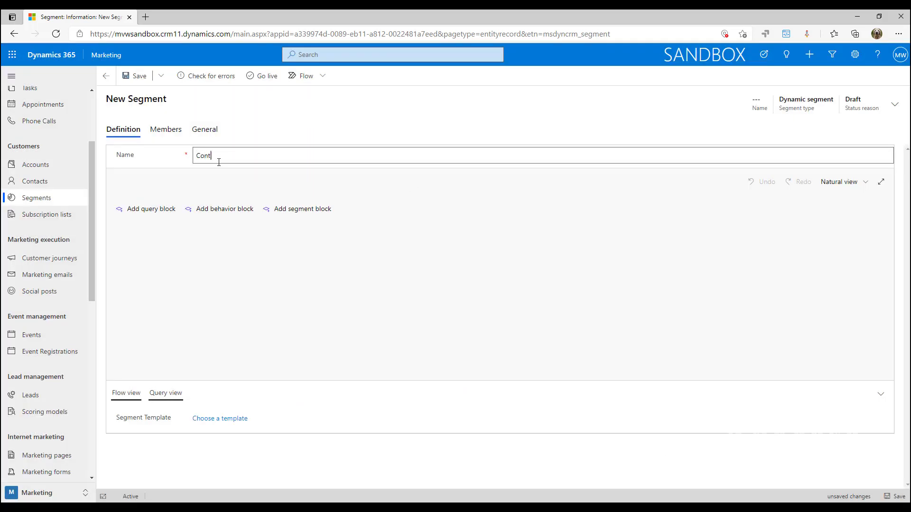
pyautogui.write('acts in London')
pyautogui.click(294, 135)
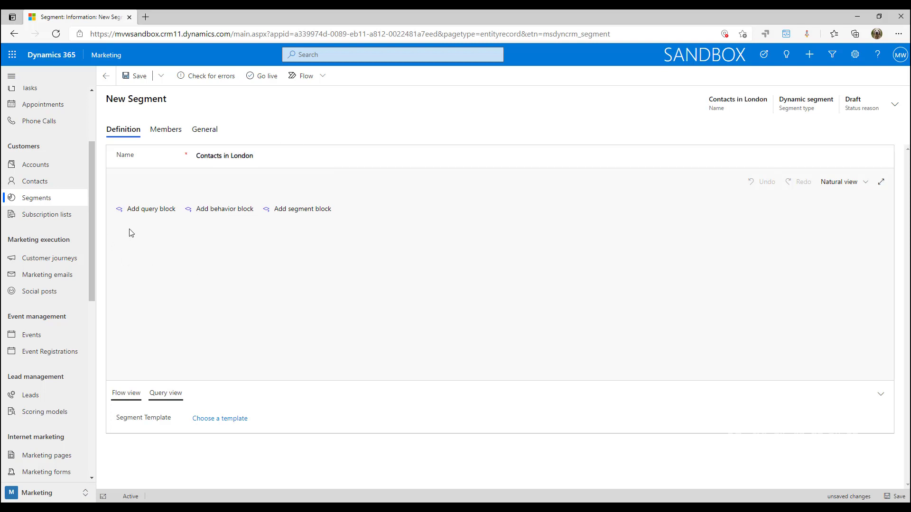
# Step: Add a Contact query block and review the About natural language Data + Model details and help page
pyautogui.click(145, 212)
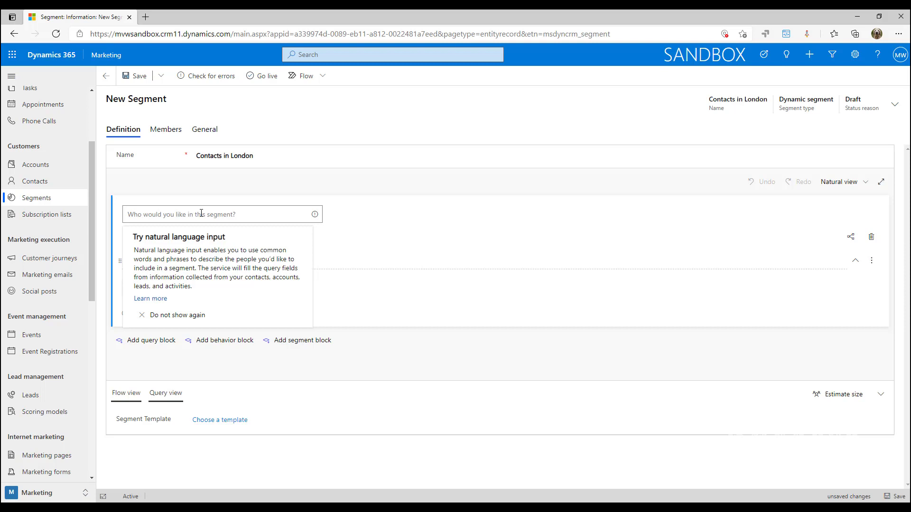
pyautogui.click(154, 300)
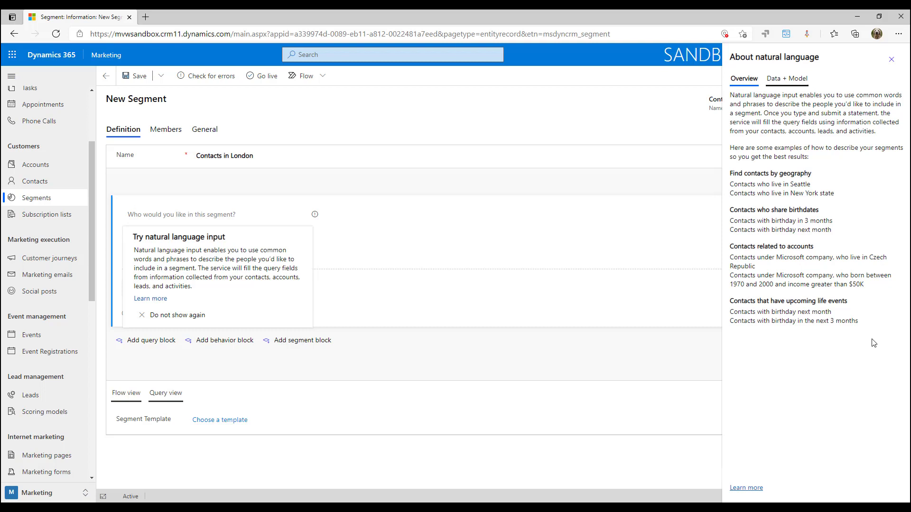
pyautogui.click(787, 79)
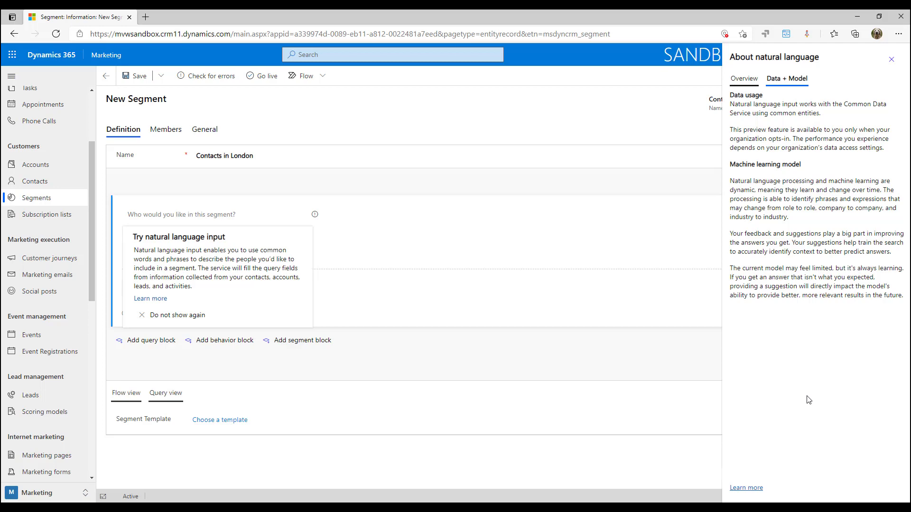
pyautogui.click(746, 489)
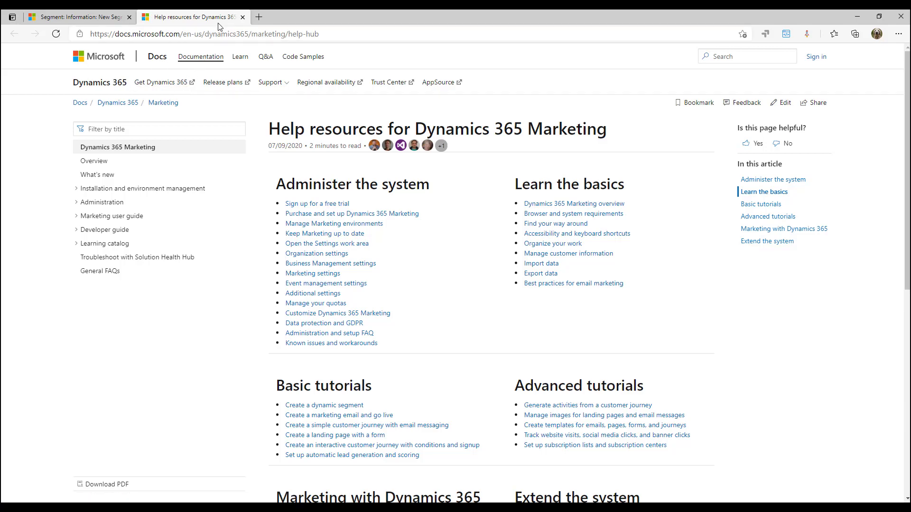
pyautogui.click(243, 17)
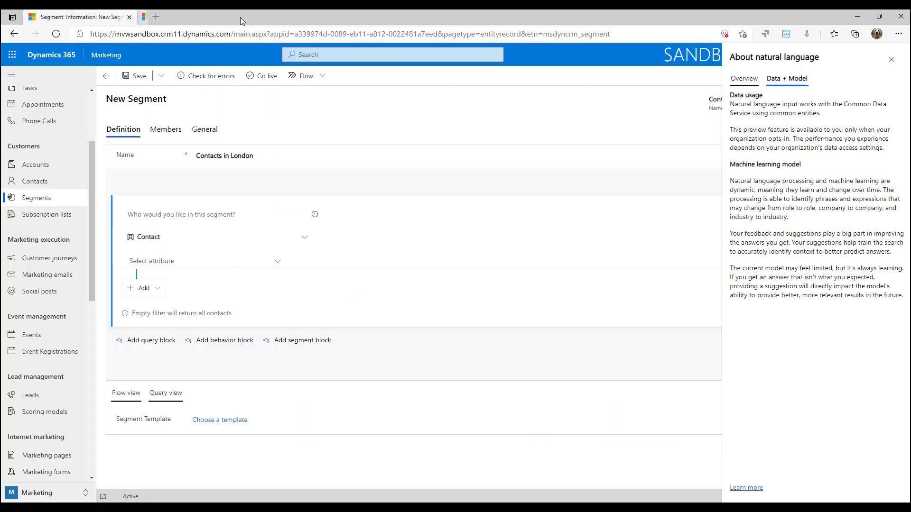
# Step: Build the query from the phrase 'Contacts who live in London'
pyautogui.click(889, 66)
pyautogui.click(241, 212)
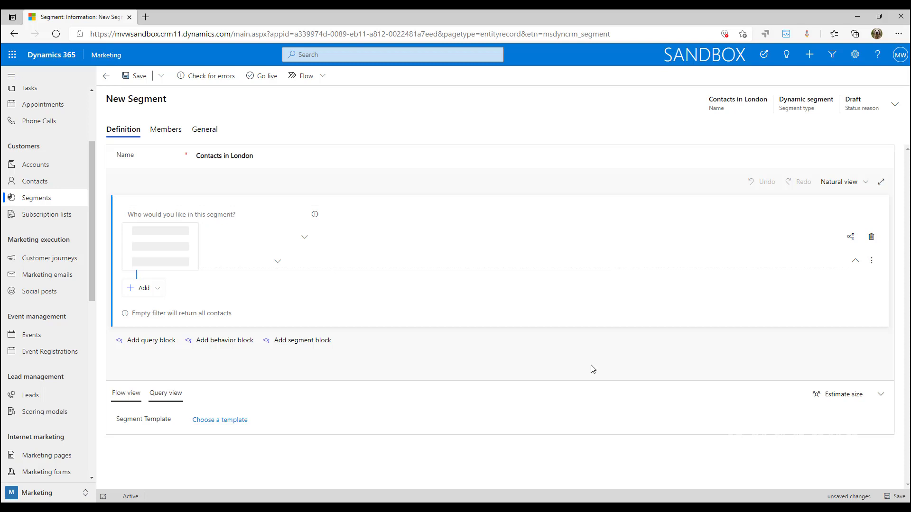
pyautogui.write('Conta')
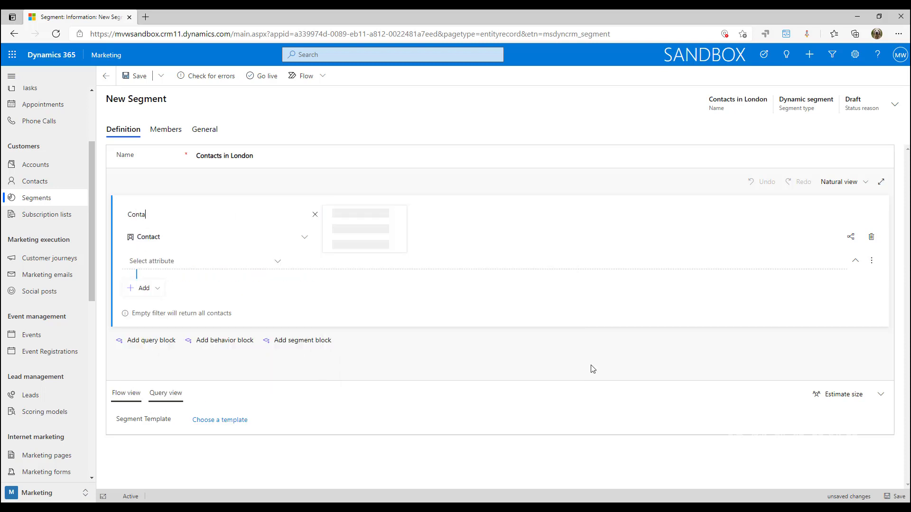
pyautogui.write('cts who live in London')
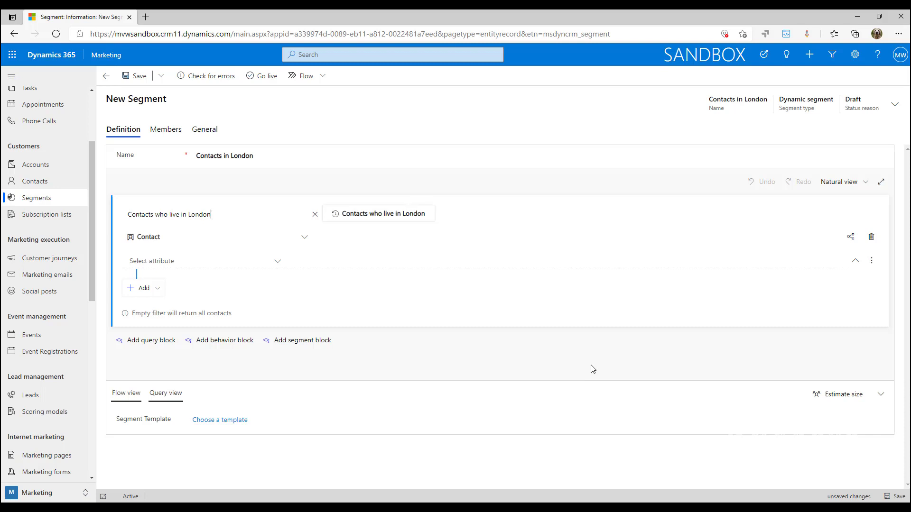
pyautogui.press('Return')
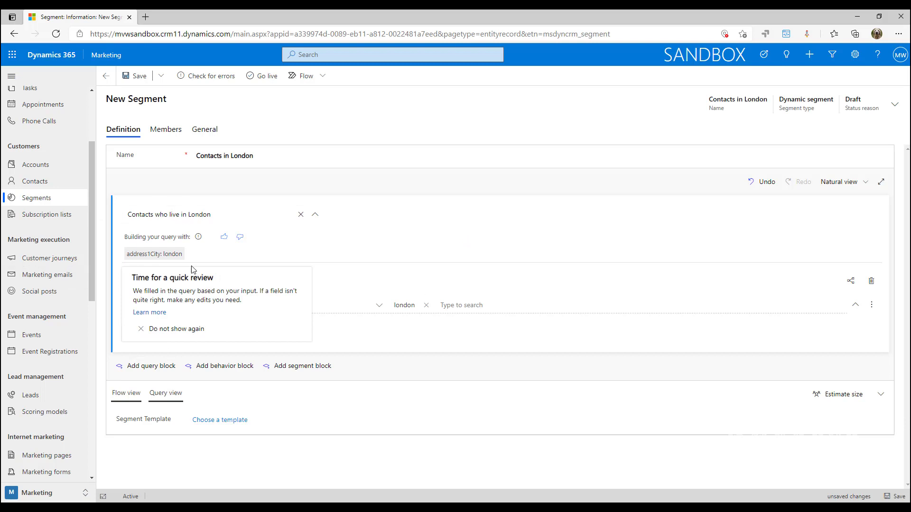
# Step: Dismiss the quick-review tip permanently with Do not show again
pyautogui.click(150, 312)
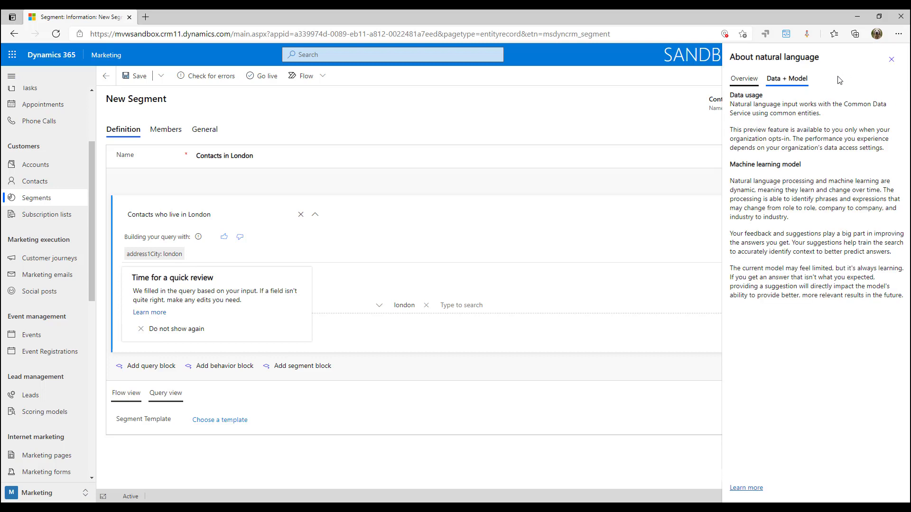
pyautogui.click(891, 59)
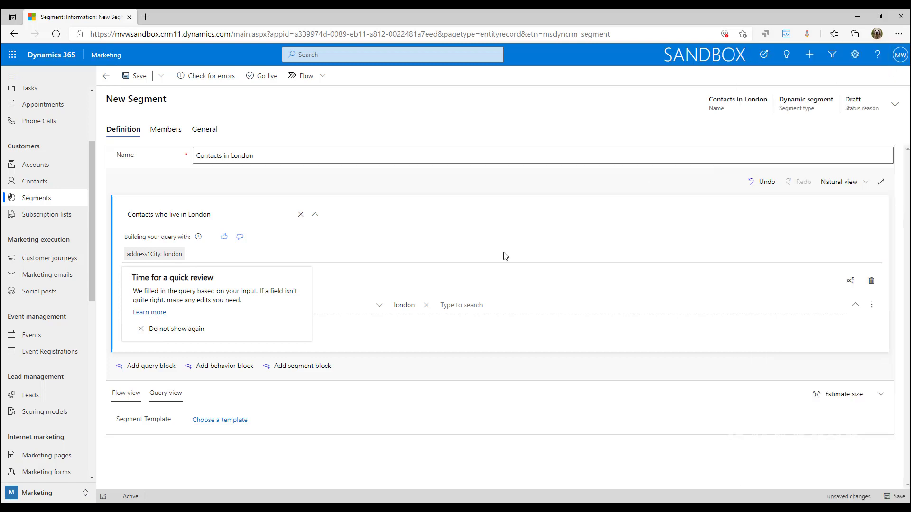
pyautogui.click(160, 328)
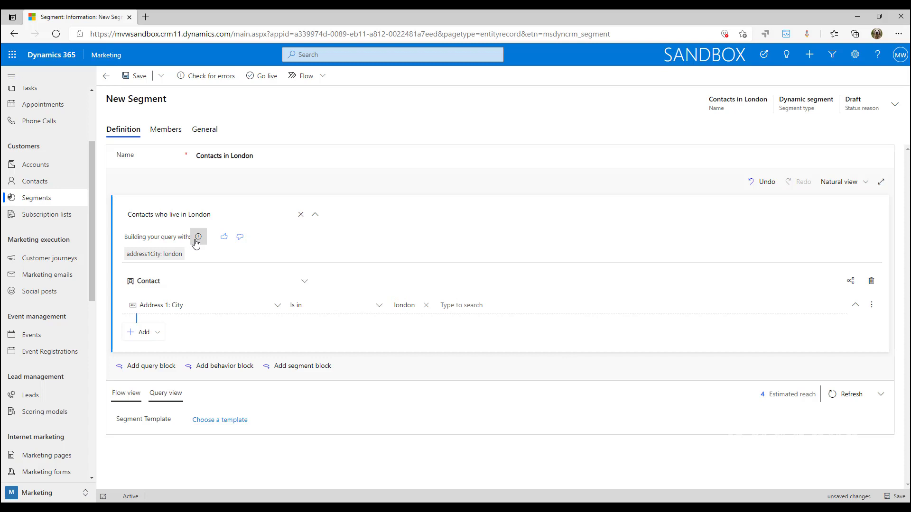
# Step: Rate the generated query thumbs-up, save Contacts in London, take it live, and return to Segments
pyautogui.click(224, 238)
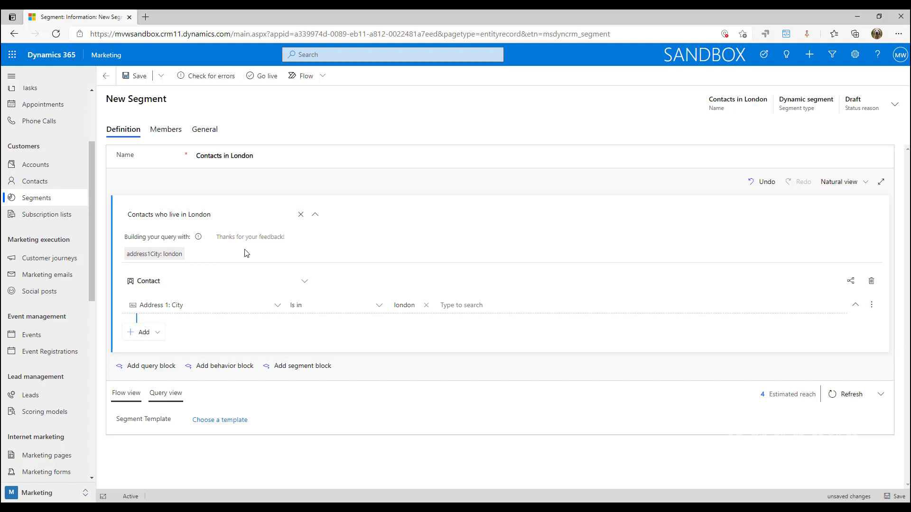
pyautogui.click(248, 155)
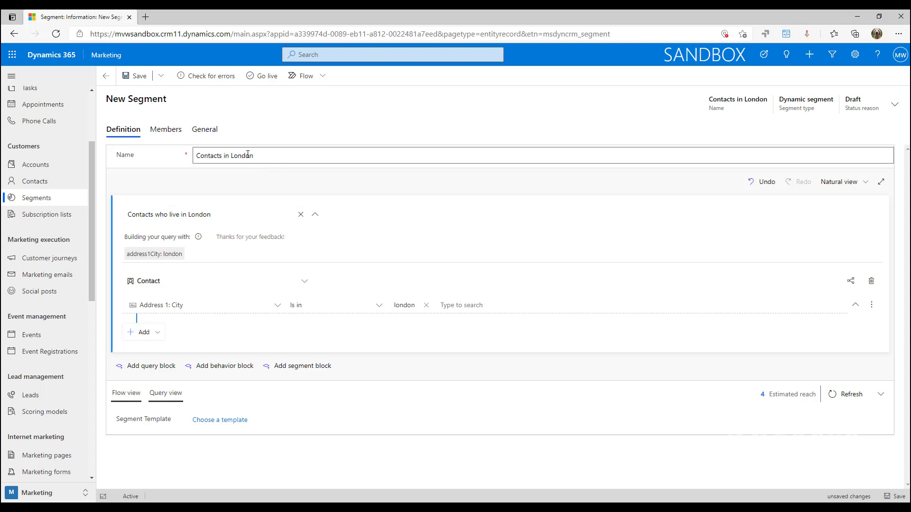
pyautogui.click(140, 76)
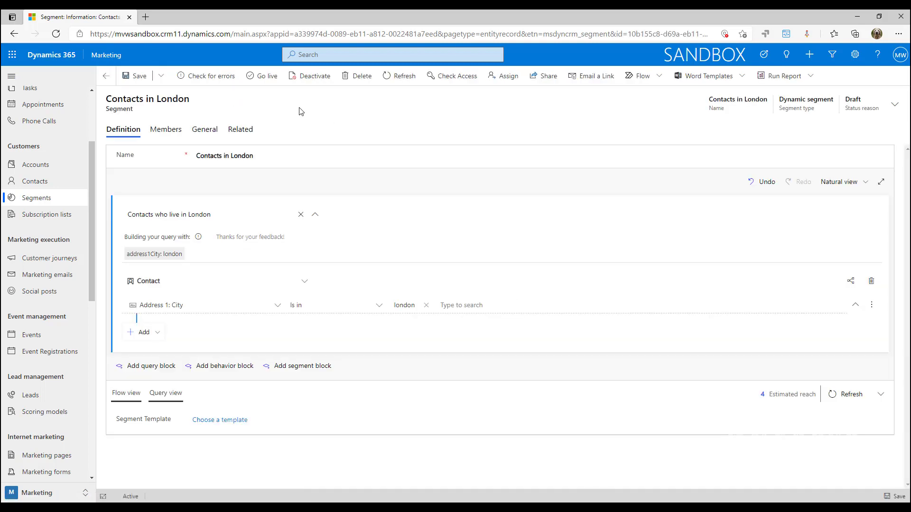
pyautogui.click(255, 79)
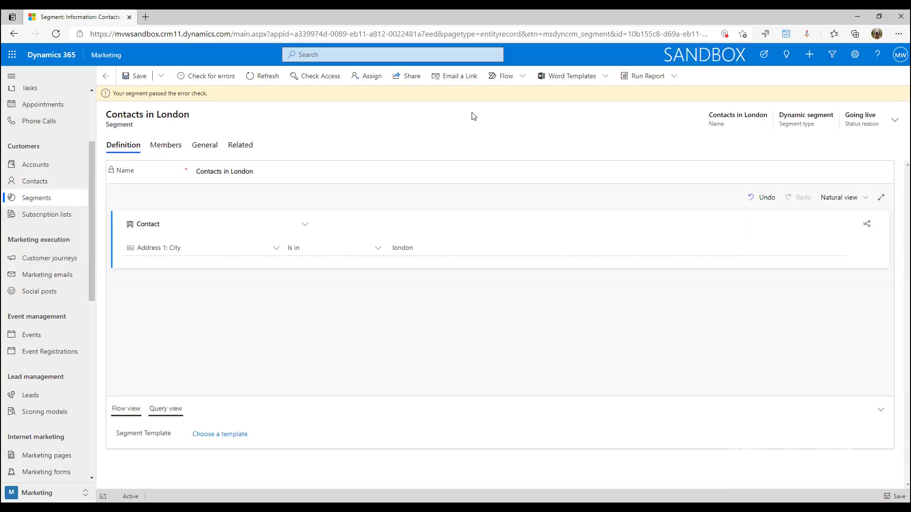
pyautogui.click(39, 199)
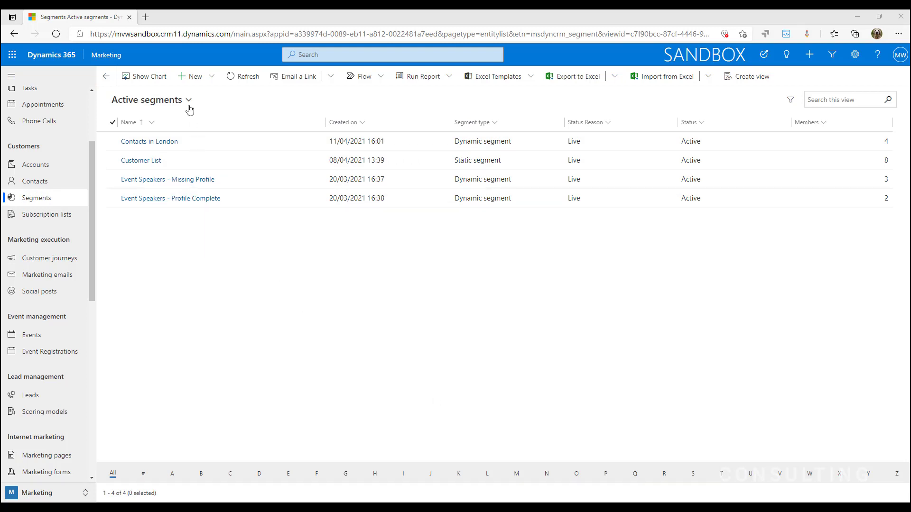
# Step: Create a template-free dynamic segment with the query 'Contacts that have company name and have email'
pyautogui.click(198, 85)
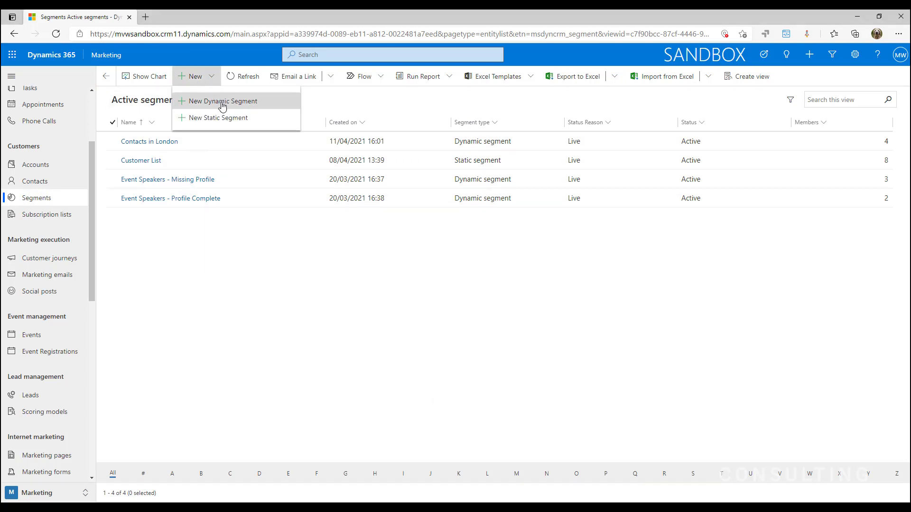
pyautogui.click(220, 100)
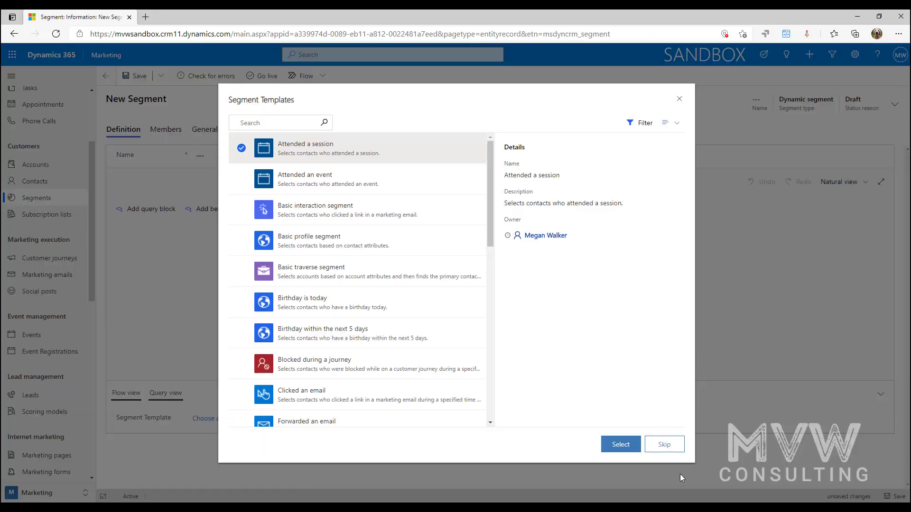
pyautogui.click(665, 444)
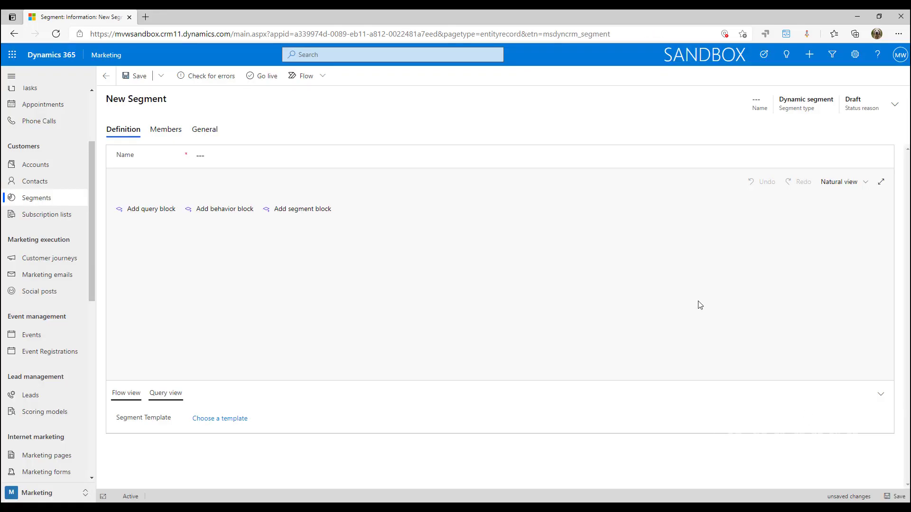
pyautogui.click(163, 209)
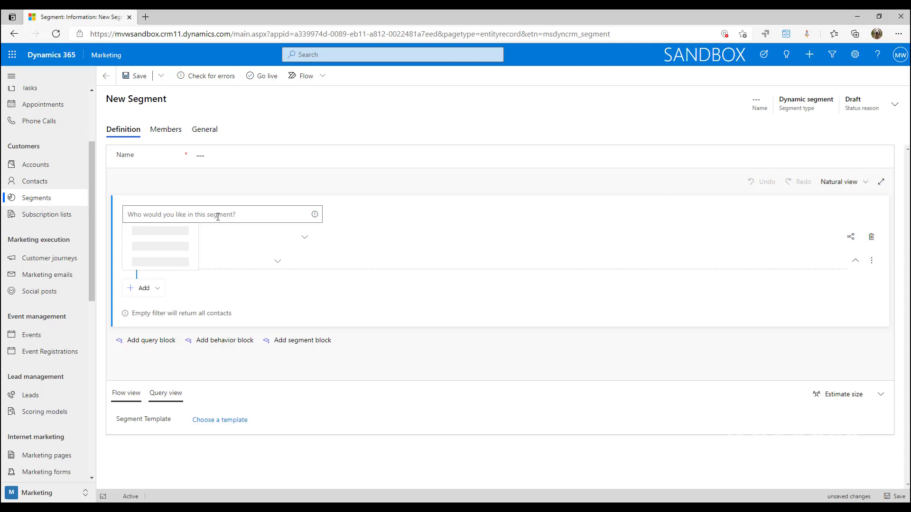
pyautogui.write('Contacts that ha')
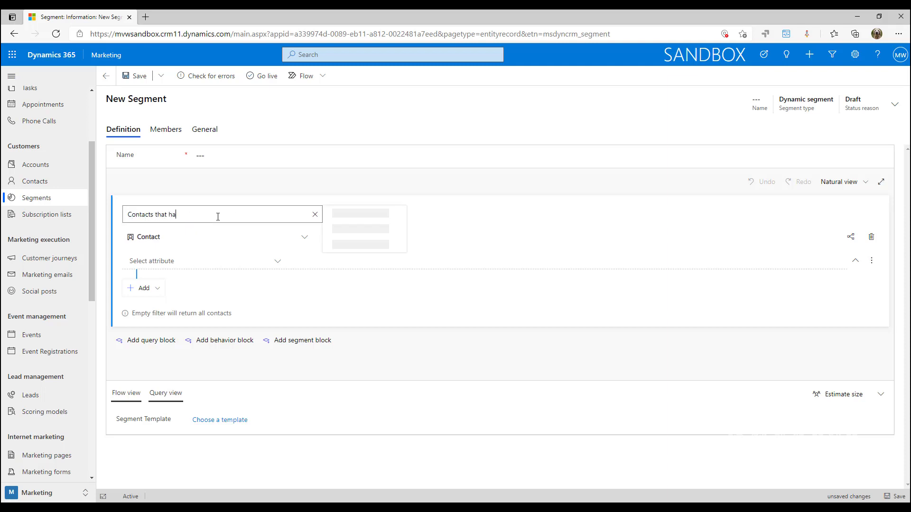
pyautogui.write('ve company name and have email')
pyautogui.press('Return')
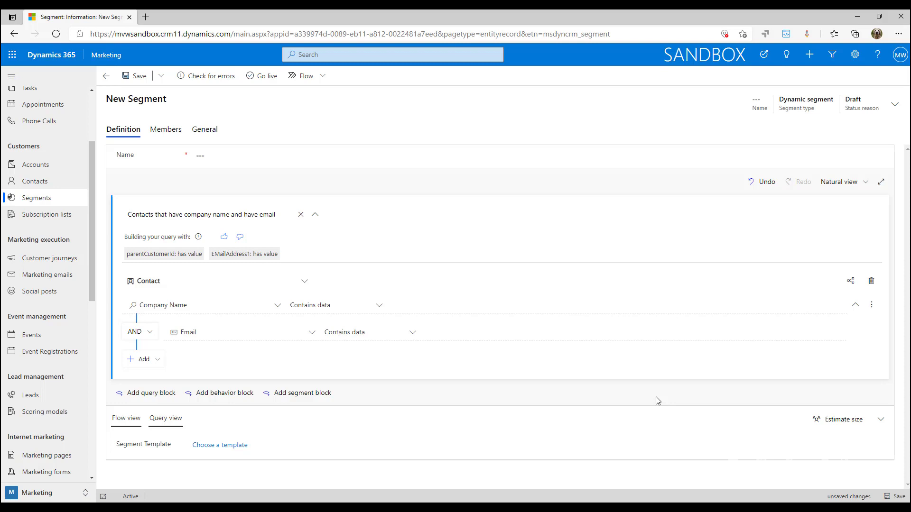
# Step: Estimate the segment's size, showing a reach of 95 contacts
pyautogui.click(827, 421)
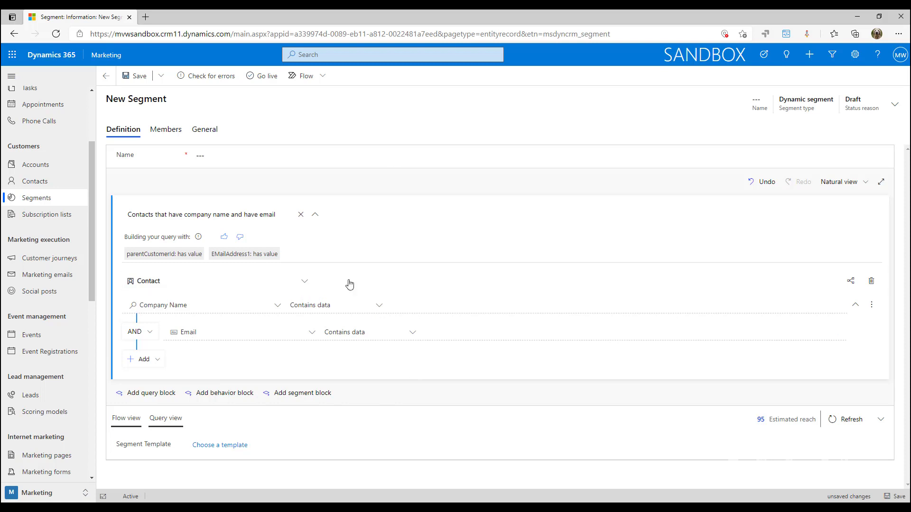
pyautogui.click(239, 161)
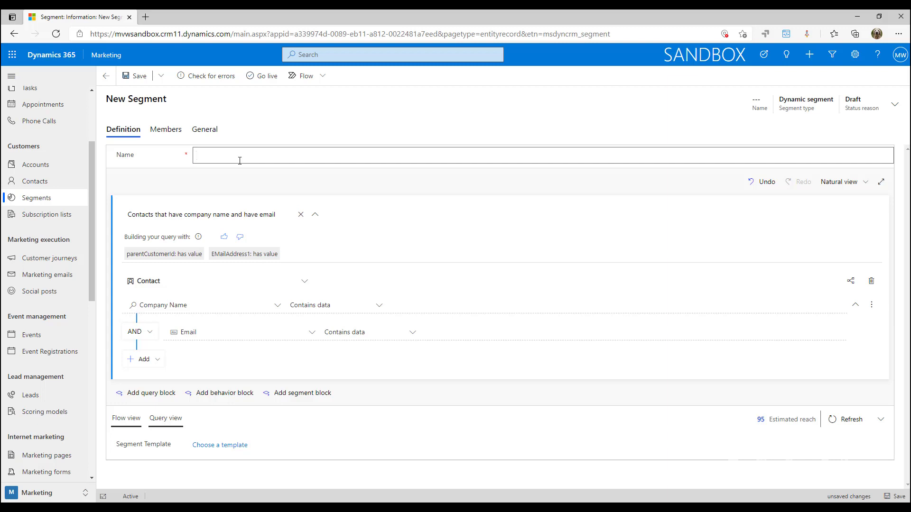
# Step: Name the segment 'Contacts With Company And Email', save it, and return to the segments list
pyautogui.write('Contacts With ')
pyautogui.write('Company A')
pyautogui.write('nnd')
pyautogui.press('BackSpace')
pyautogui.press('BackSpace')
pyautogui.press('BackSpace')
pyautogui.write('d Eamil')
pyautogui.press('BackSpace')
pyautogui.press('BackSpace')
pyautogui.write('mail')
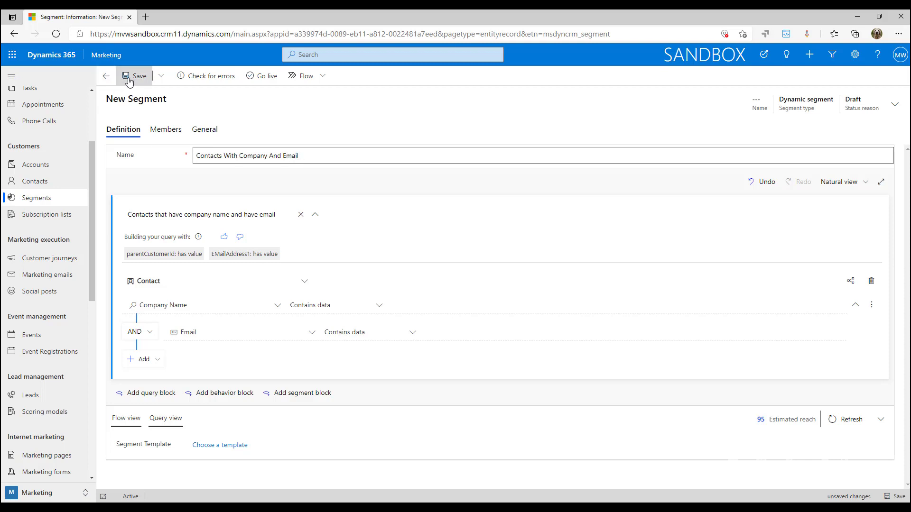
pyautogui.click(137, 76)
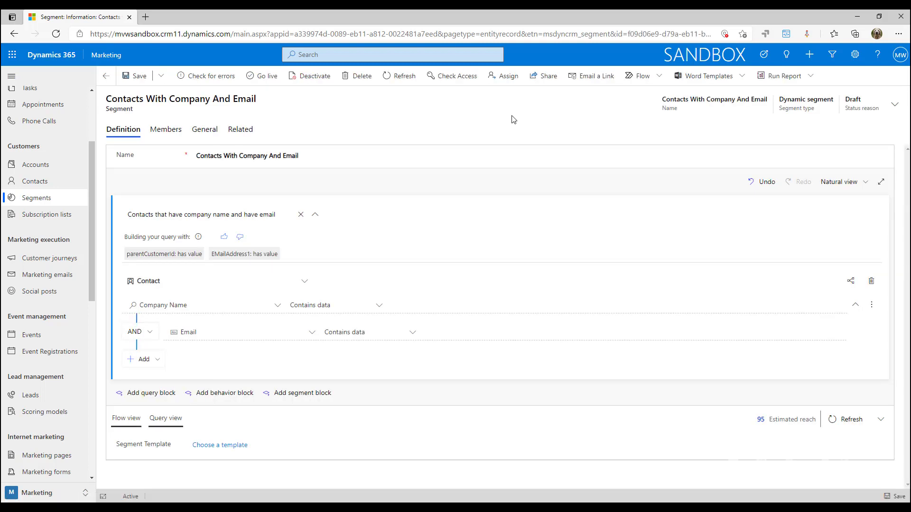
pyautogui.click(38, 197)
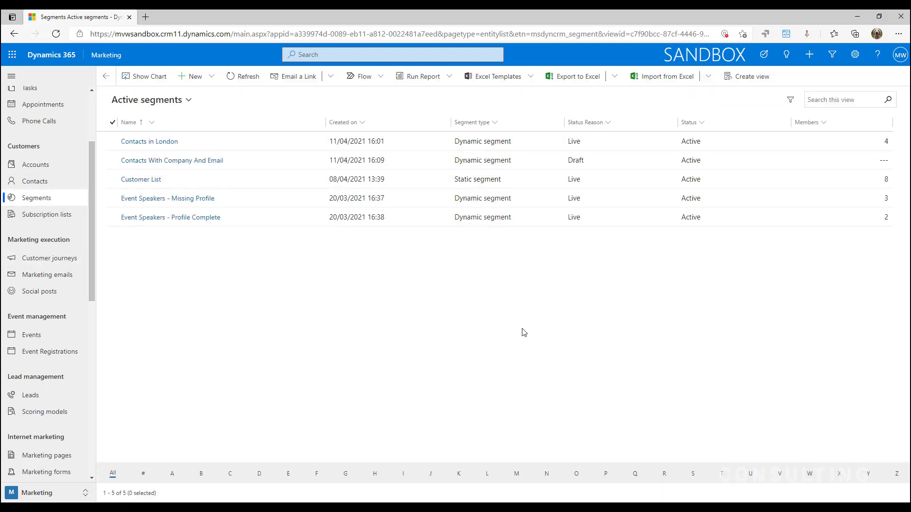